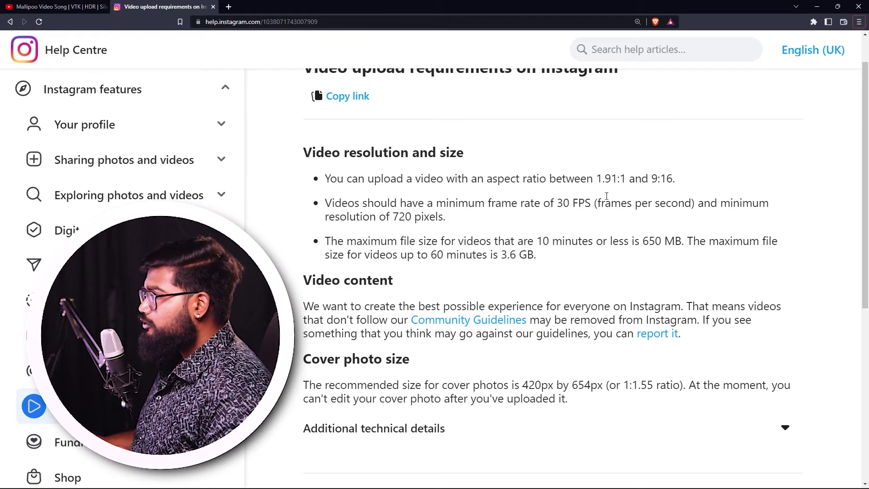
{"action": "left_click_drag", "start_coordinate": [654, 180], "coordinate": [676, 184]}
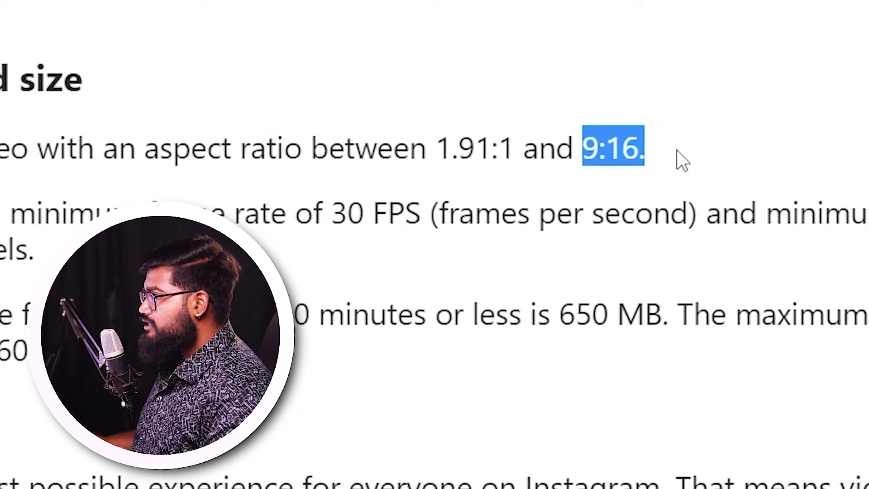
{"action": "left_click", "coordinate": [673, 183]}
{"action": "left_click_drag", "start_coordinate": [435, 151], "coordinate": [559, 154]}
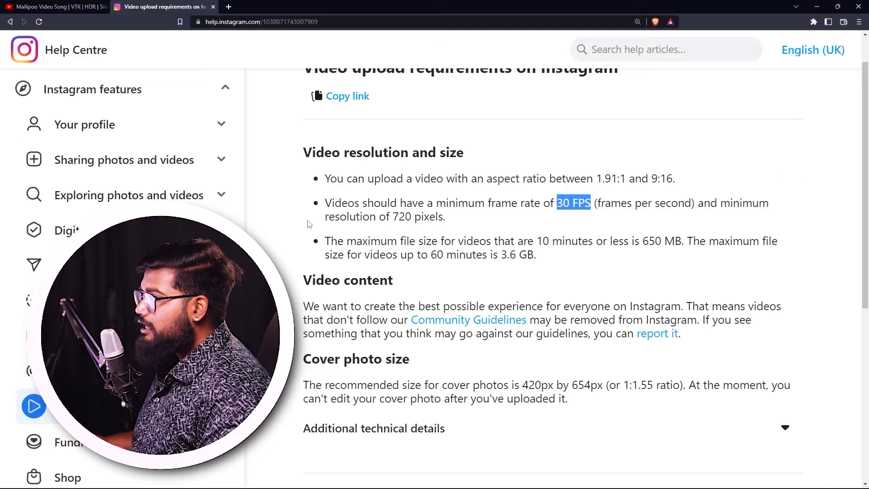
{"action": "left_click_drag", "start_coordinate": [329, 217], "coordinate": [430, 219]}
{"action": "left_click_drag", "start_coordinate": [534, 191], "coordinate": [566, 191]}
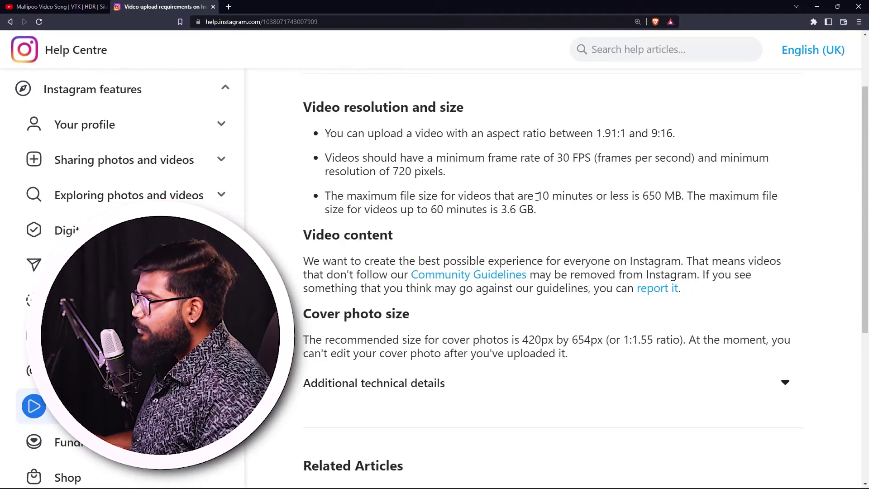
{"action": "left_click_drag", "start_coordinate": [325, 154], "coordinate": [757, 156]}
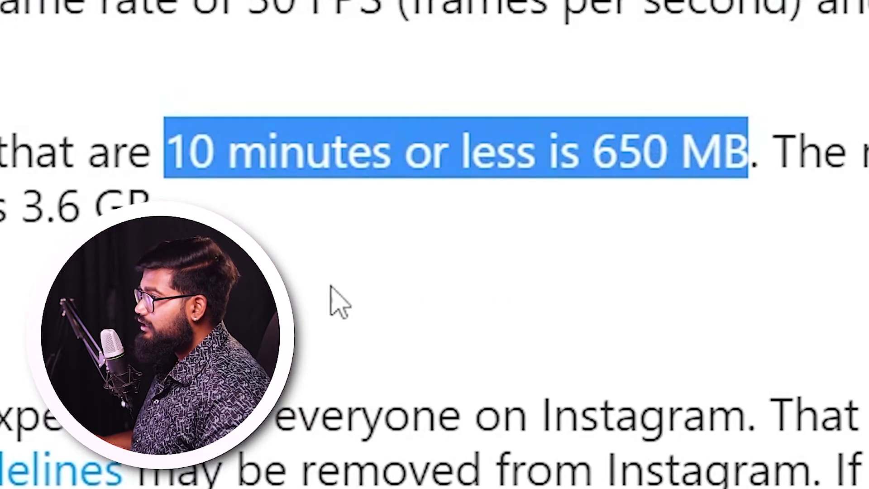
{"action": "left_click", "coordinate": [165, 147]}
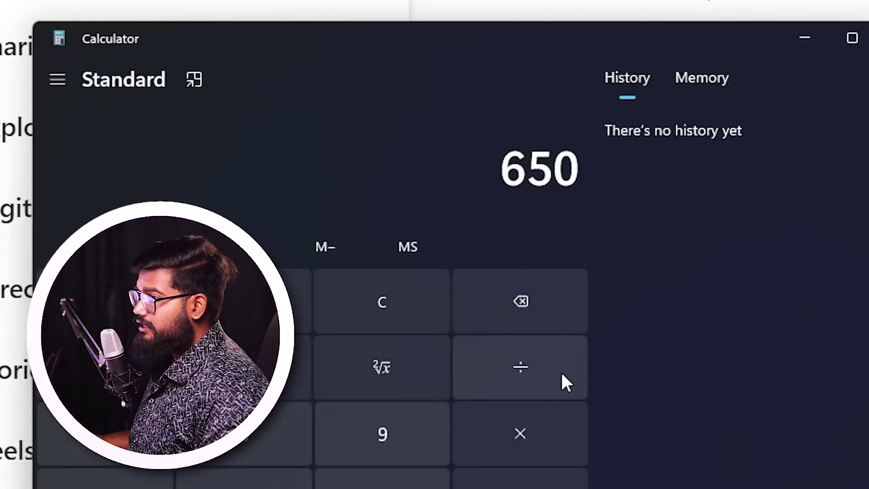
Step: Divide 650 by 10 in Calculator to get 65, then highlight the help page's 720-pixel requirement
{"action": "left_click", "coordinate": [563, 381]}
{"action": "type", "text": "10"}
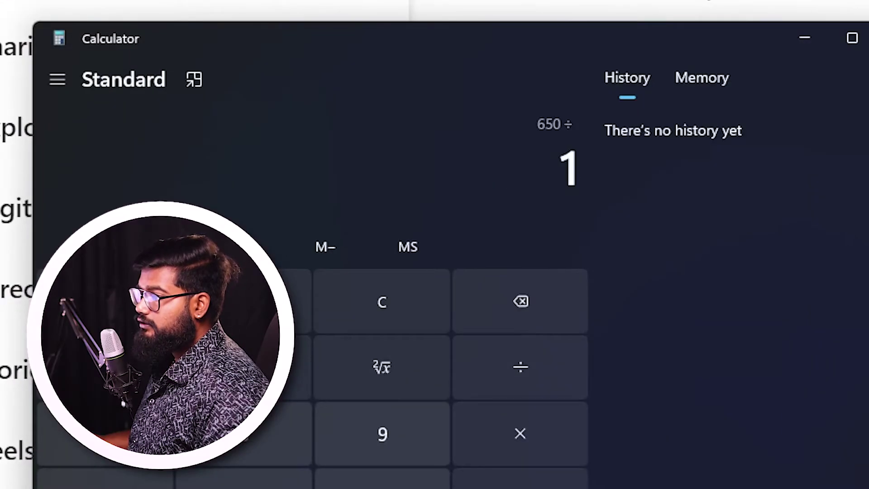
{"action": "key", "text": "Return"}
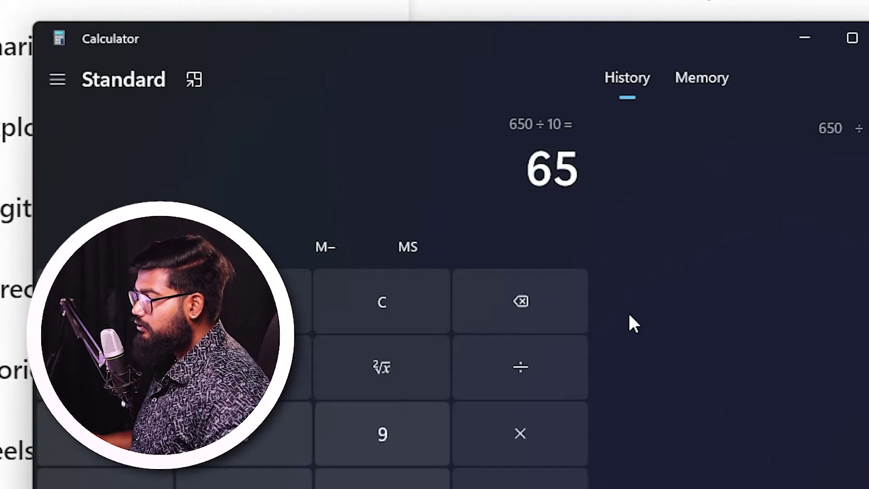
{"action": "double_click", "coordinate": [531, 167]}
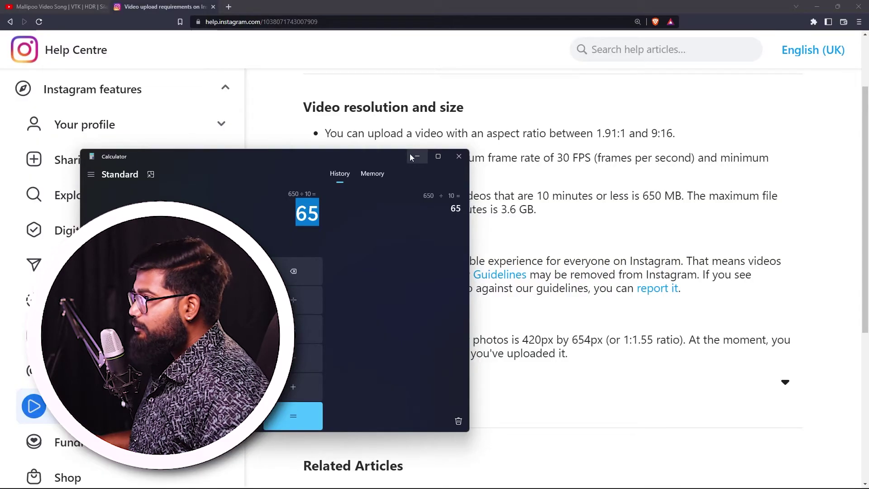
{"action": "key", "text": "alt+Tab"}
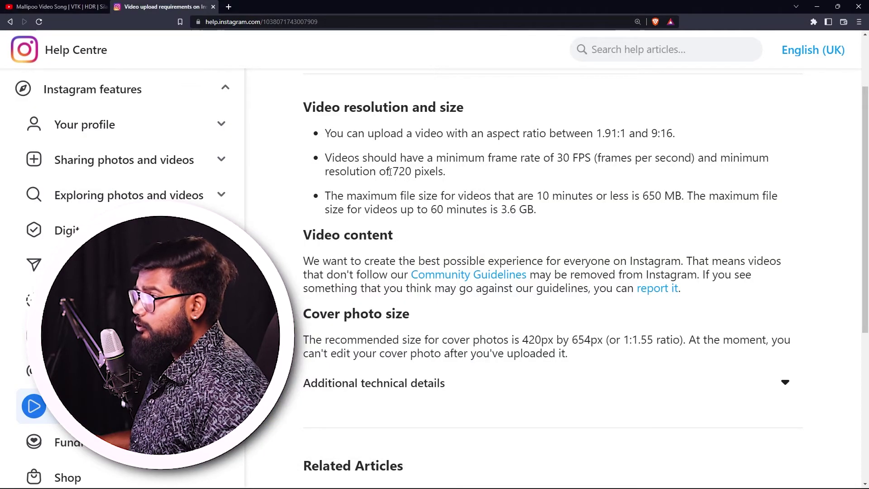
{"action": "left_click_drag", "start_coordinate": [388, 171], "coordinate": [443, 174]}
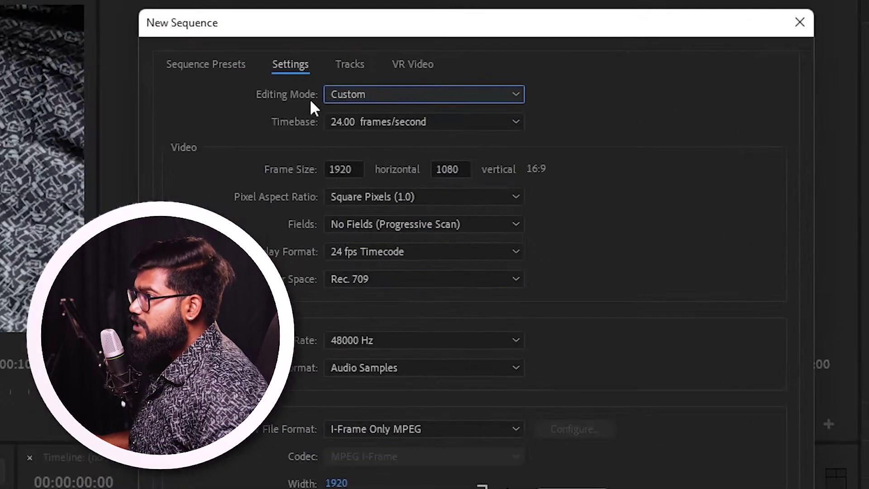
Step: Keep the new sequence's editing mode on Custom with a 24 fps timebase
{"action": "left_click", "coordinate": [380, 94]}
{"action": "left_click", "coordinate": [374, 119]}
{"action": "left_click", "coordinate": [375, 122]}
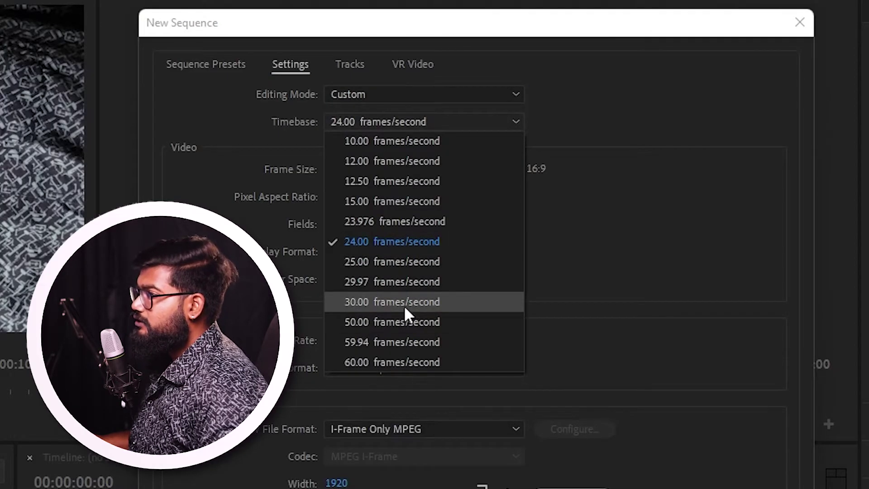
{"action": "left_click", "coordinate": [409, 242]}
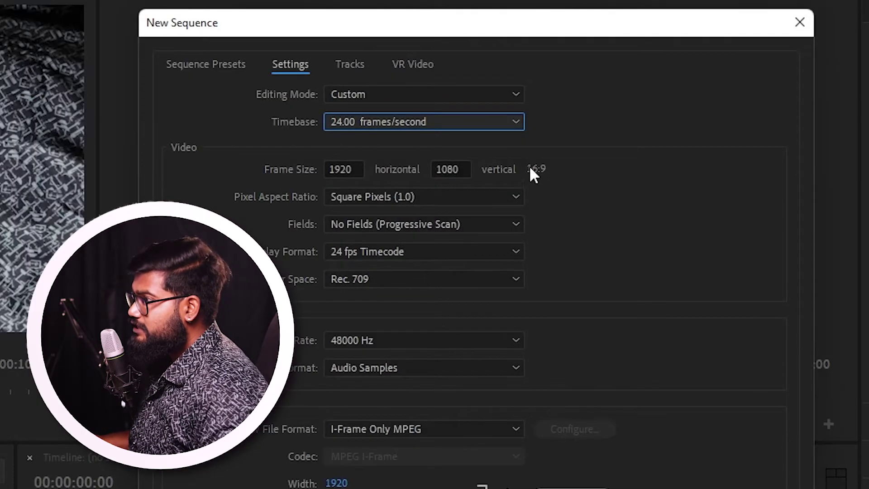
Step: Set the sequence frame size to 1080 horizontal by 1920 vertical
{"action": "left_click", "coordinate": [357, 171]}
{"action": "type", "text": "1080"}
{"action": "key", "text": "Tab"}
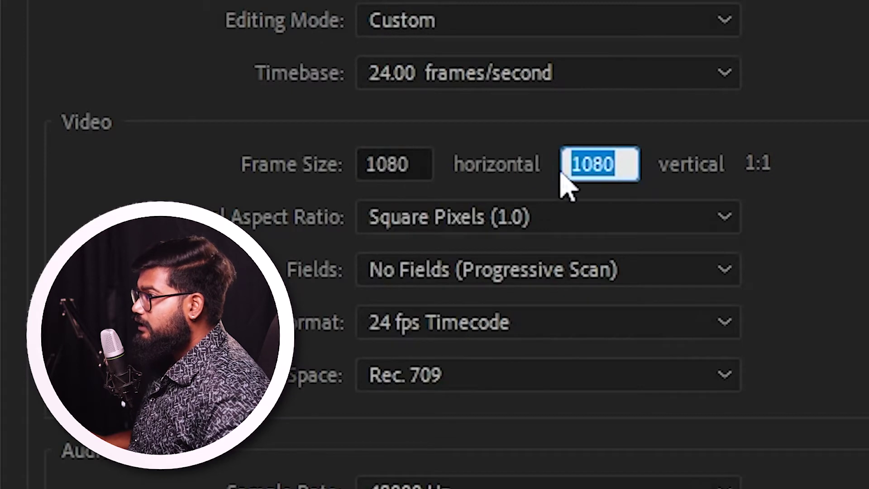
{"action": "type", "text": "1920"}
{"action": "left_click", "coordinate": [772, 199]}
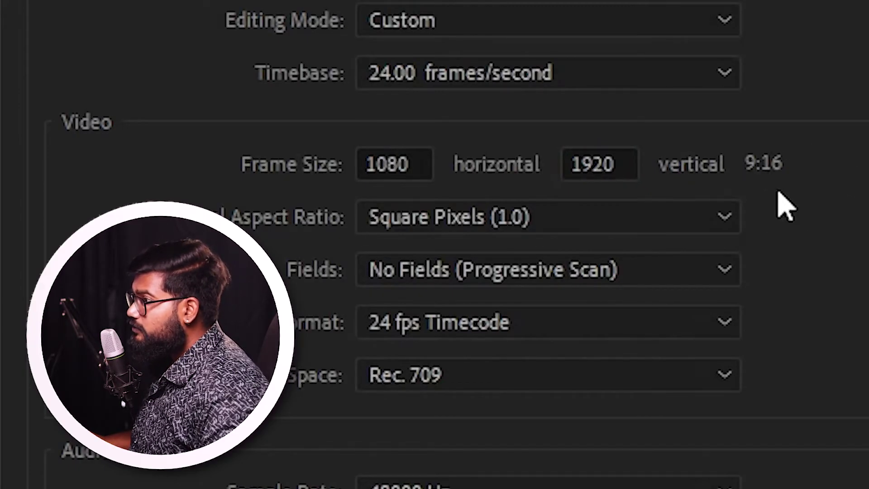
Step: Keep Square Pixels as the pixel aspect ratio and create the sequence
{"action": "left_click", "coordinate": [485, 229]}
{"action": "left_click", "coordinate": [489, 256]}
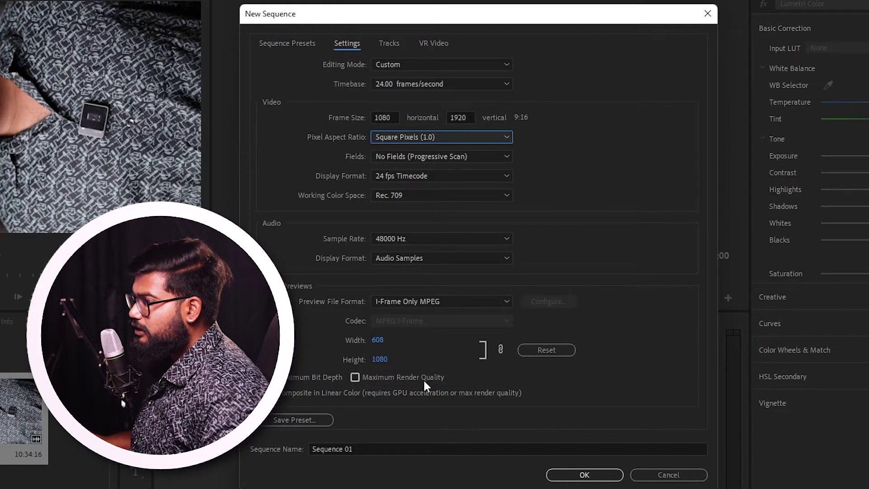
{"action": "key", "text": "Return"}
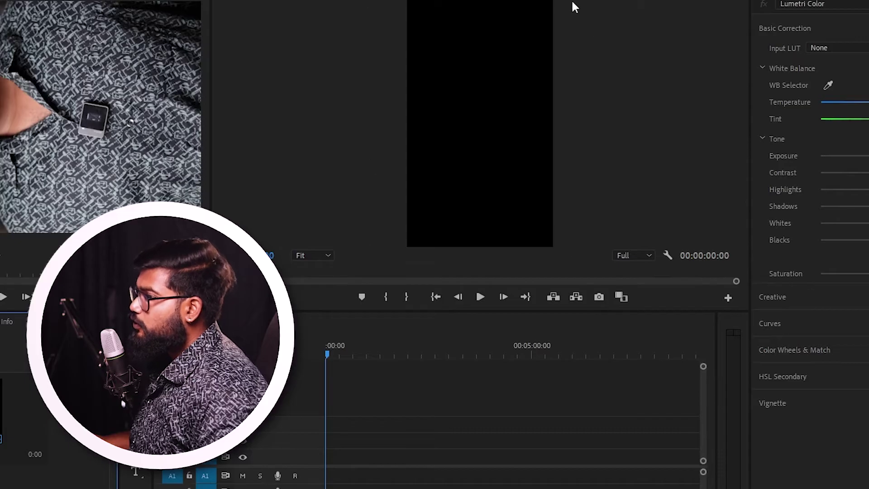
Step: Place MVI_7333.MP4 at the start of track V1, keeping the sequence's existing settings
{"action": "left_click_drag", "start_coordinate": [609, 356], "coordinate": [627, 380]}
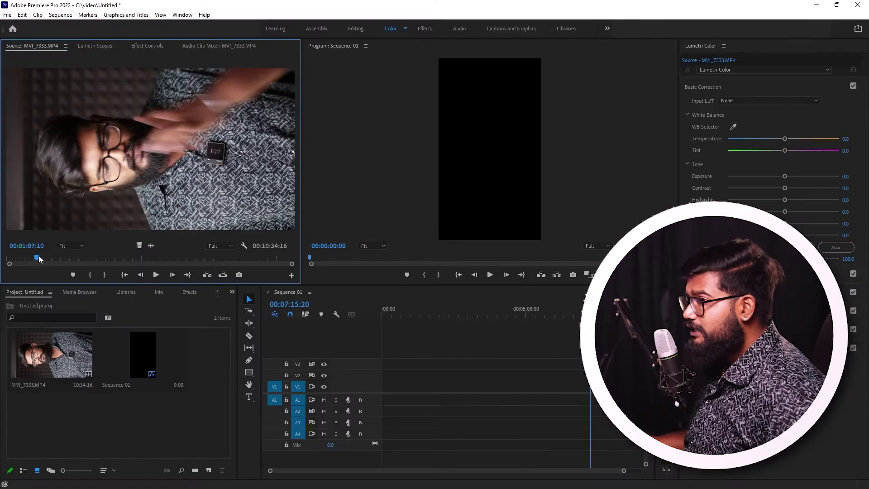
{"action": "left_click_drag", "start_coordinate": [68, 258], "coordinate": [37, 258]}
{"action": "left_click_drag", "start_coordinate": [39, 338], "coordinate": [39, 337]}
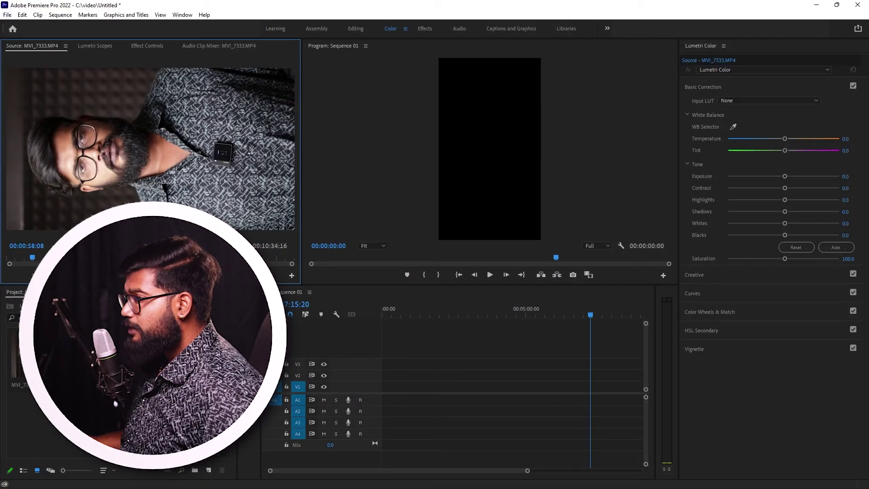
{"action": "left_click_drag", "start_coordinate": [221, 316], "coordinate": [665, 488]}
{"action": "left_click_drag", "start_coordinate": [398, 394], "coordinate": [384, 395]}
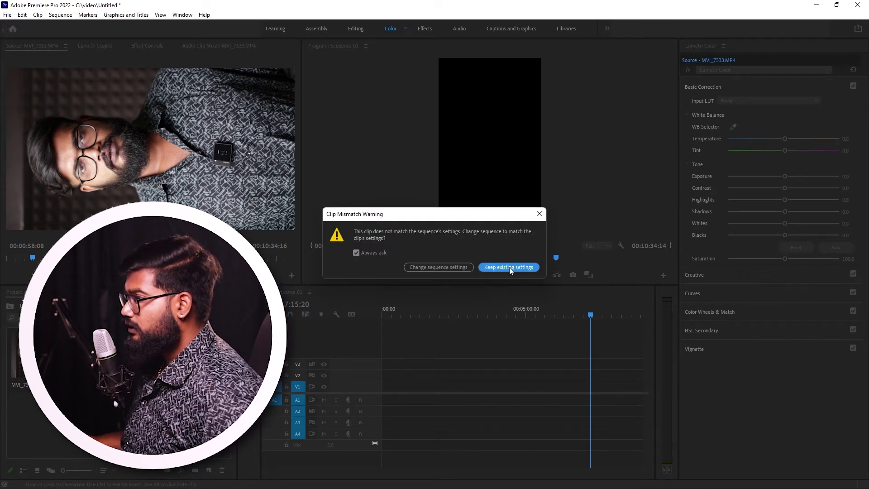
{"action": "left_click", "coordinate": [508, 267]}
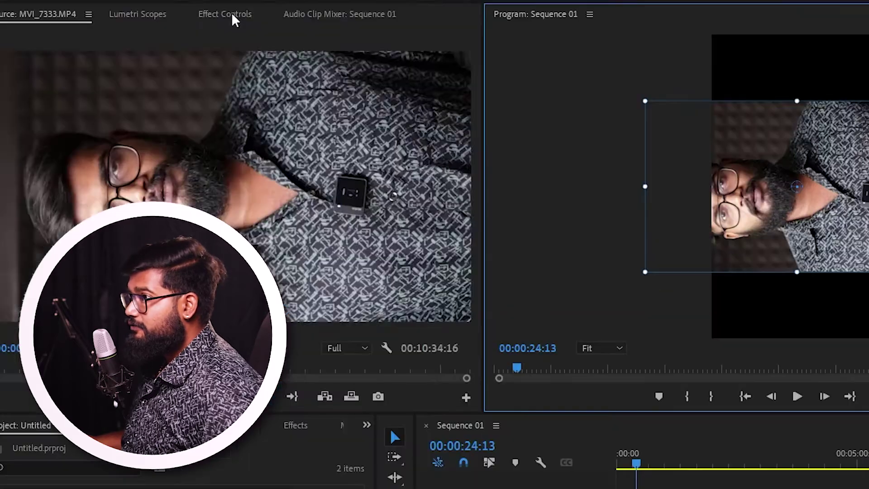
Step: Set the clip's Motion Rotation to 90°, undoing a trial scale and position change
{"action": "left_click", "coordinate": [147, 45]}
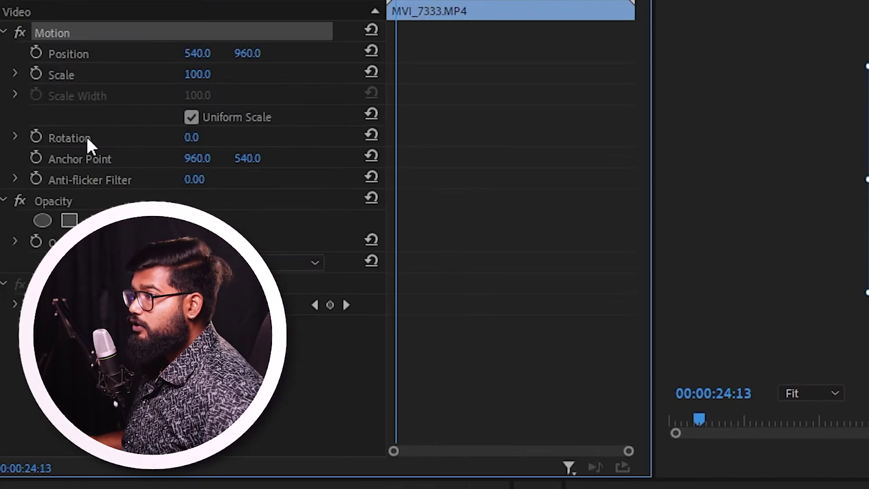
{"action": "left_click", "coordinate": [196, 138]}
{"action": "type", "text": "90"}
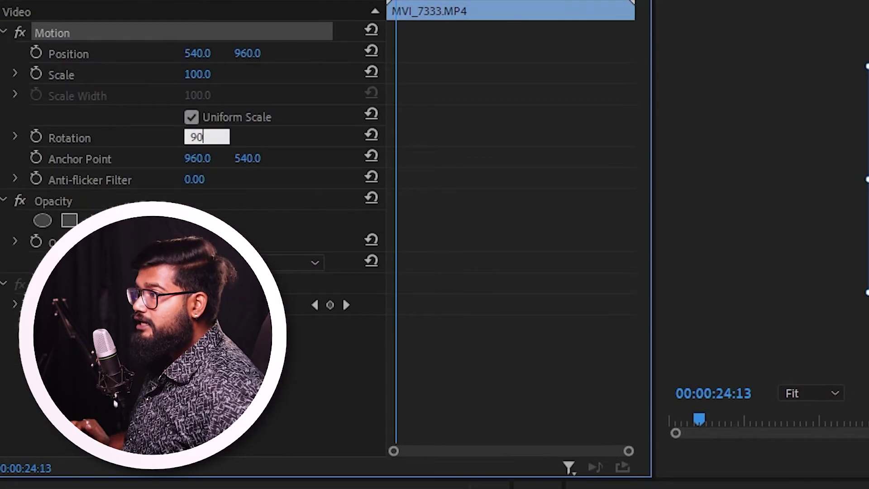
{"action": "key", "text": "Return"}
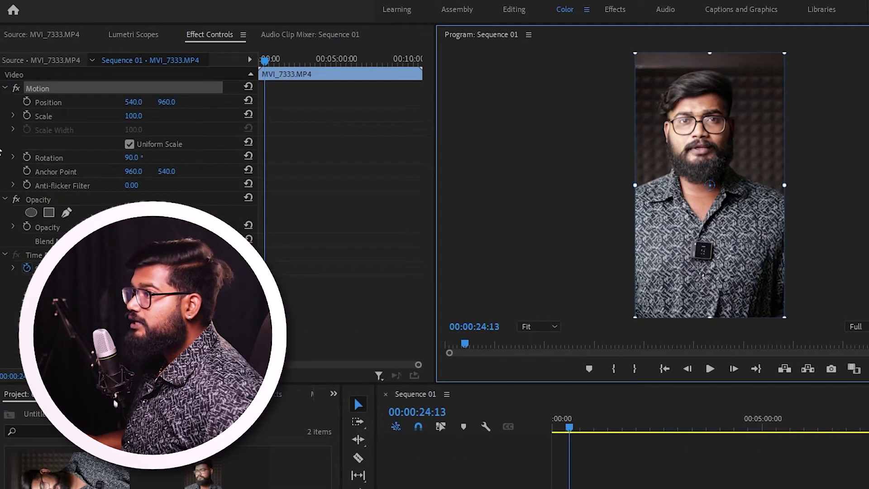
{"action": "left_click_drag", "start_coordinate": [133, 116], "coordinate": [149, 102]}
{"action": "key", "text": "ctrl+z"}
{"action": "key", "text": "ctrl+z"}
{"action": "key", "text": "ctrl+z"}
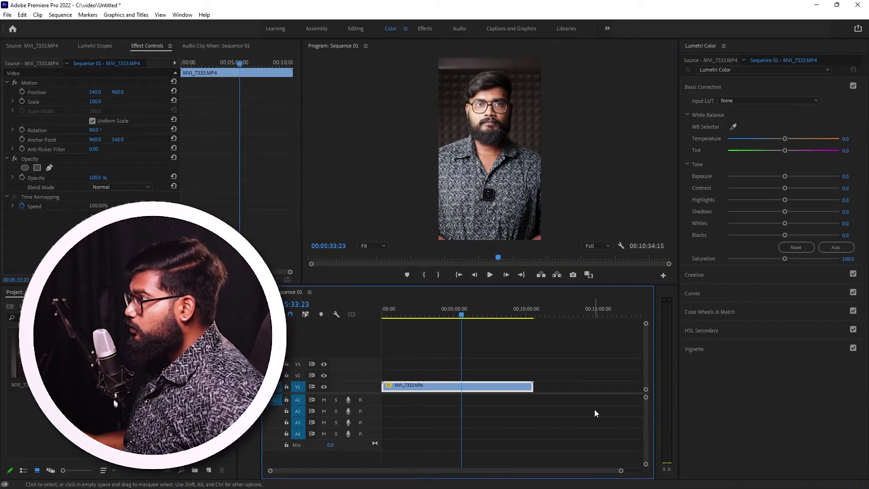
Step: Export media with Format H.264 and the Mobile Device 1080p HD preset
{"action": "left_click", "coordinate": [7, 15]}
{"action": "mouse_move", "coordinate": [120, 278]}
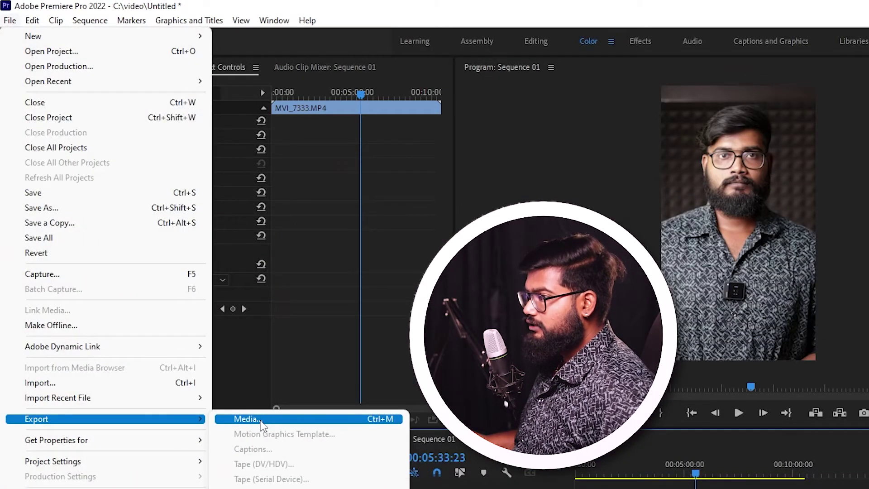
{"action": "left_click", "coordinate": [261, 425]}
{"action": "left_click", "coordinate": [656, 105]}
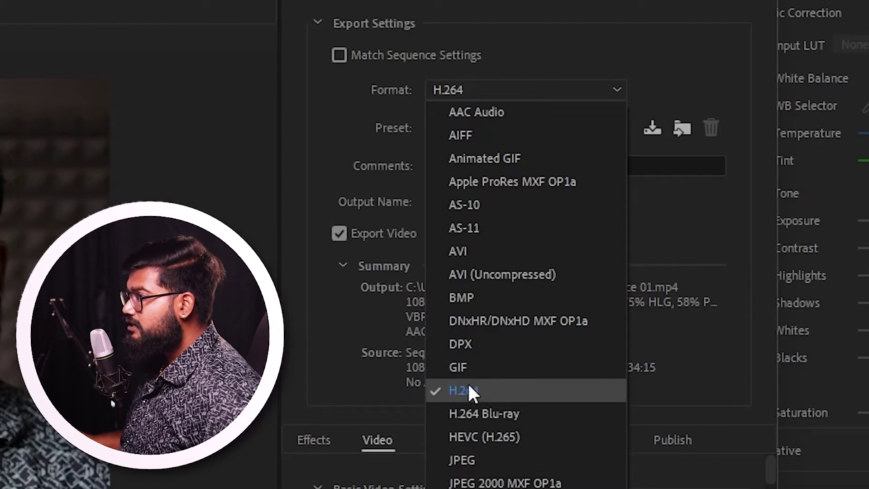
{"action": "left_click", "coordinate": [492, 387]}
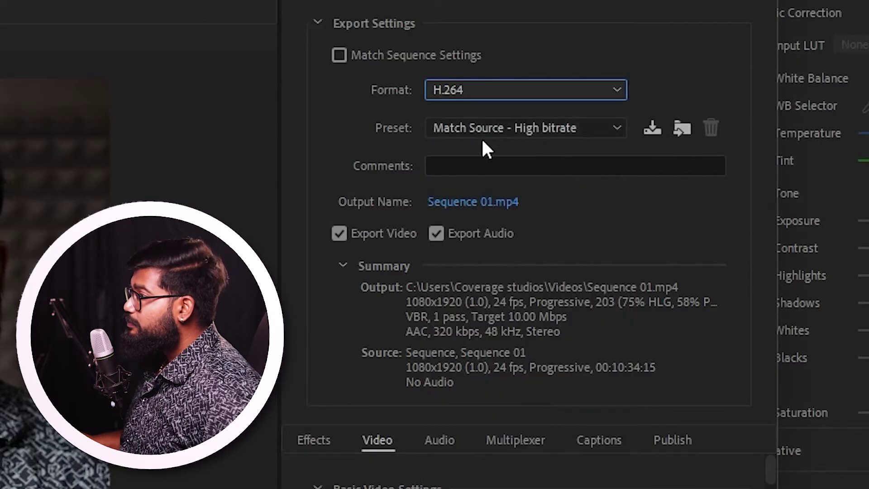
{"action": "left_click", "coordinate": [547, 132]}
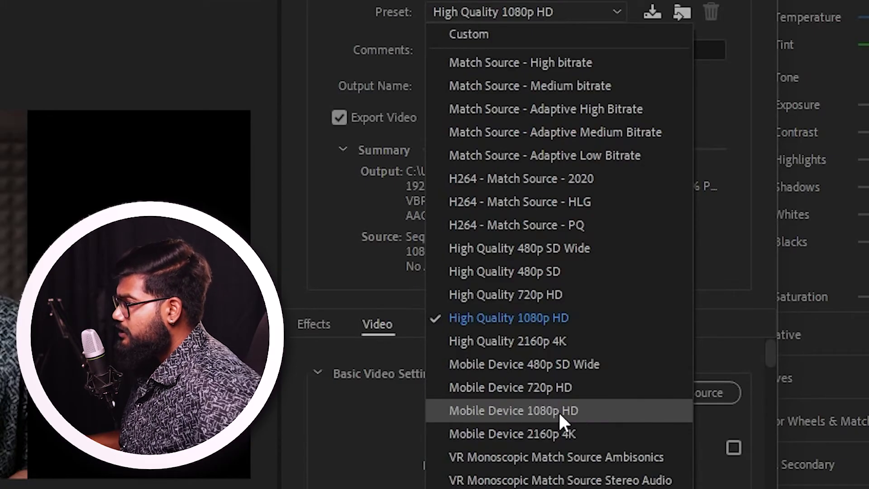
{"action": "left_click", "coordinate": [571, 411]}
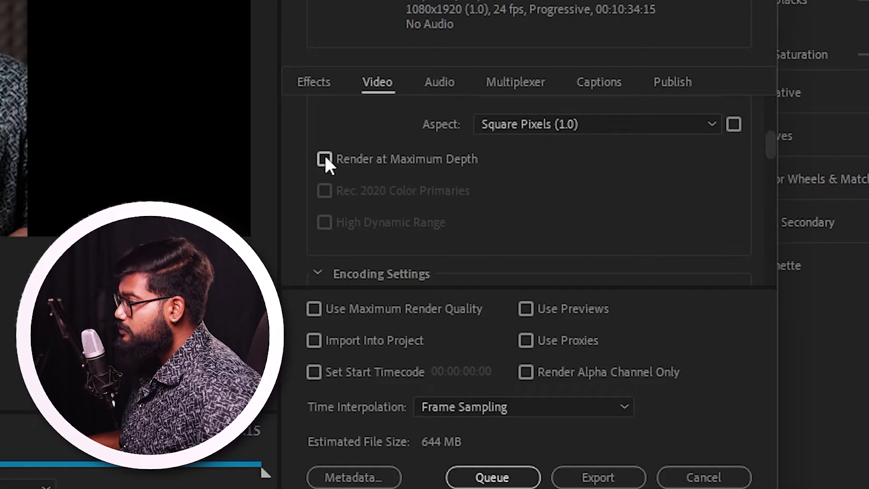
Step: Switch the export's Bitrate Encoding to CBR
{"action": "scroll", "coordinate": [363, 184], "scroll_direction": "down", "scroll_amount": 5}
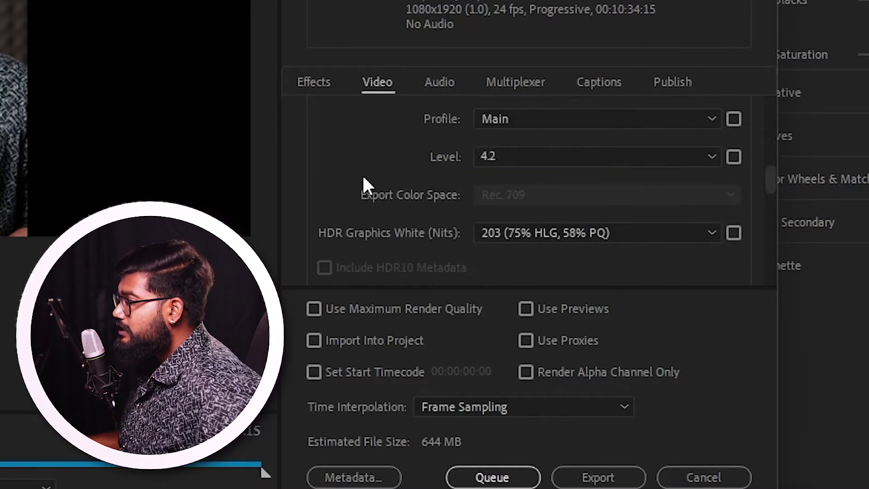
{"action": "scroll", "coordinate": [539, 260], "scroll_direction": "down", "scroll_amount": 2}
{"action": "scroll", "coordinate": [538, 263], "scroll_direction": "down", "scroll_amount": 4}
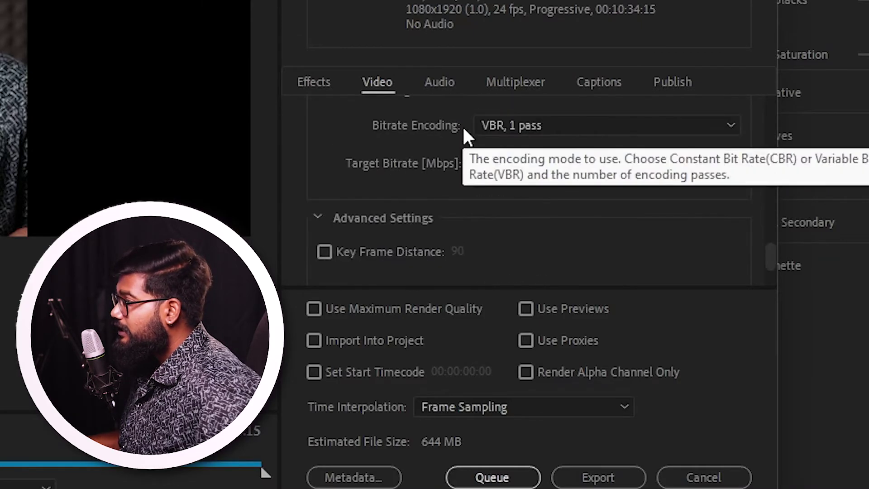
{"action": "left_click", "coordinate": [585, 130]}
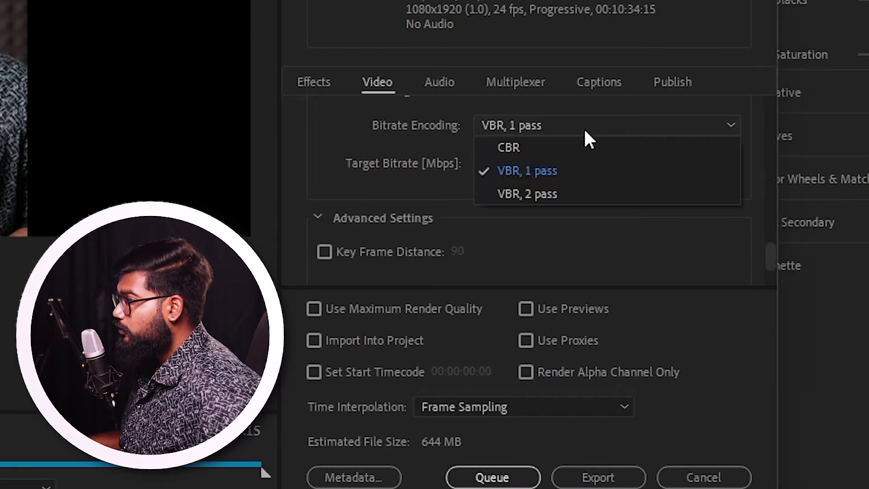
{"action": "left_click", "coordinate": [554, 151]}
{"action": "scroll", "coordinate": [403, 97], "scroll_direction": "down", "scroll_amount": 3}
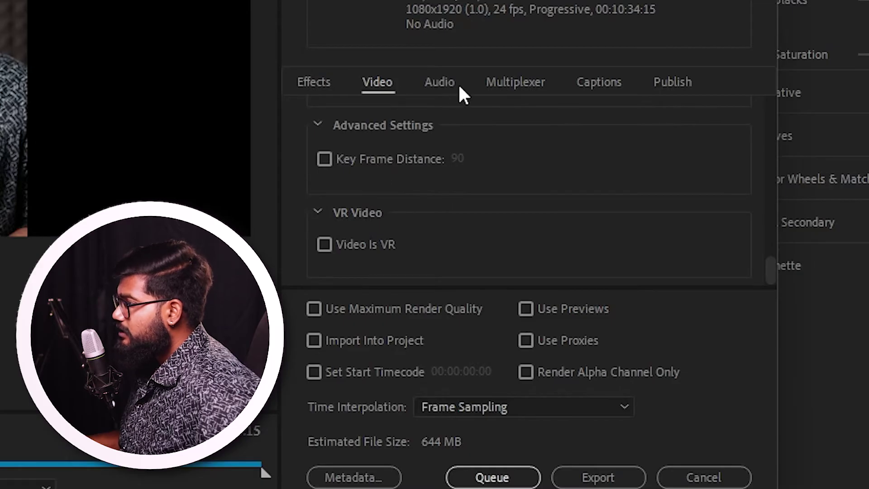
Step: Review the Audio, Multiplexer and Captions settings, then pick the output file location
{"action": "left_click", "coordinate": [440, 83]}
{"action": "left_click", "coordinate": [523, 88]}
{"action": "left_click", "coordinate": [612, 88]}
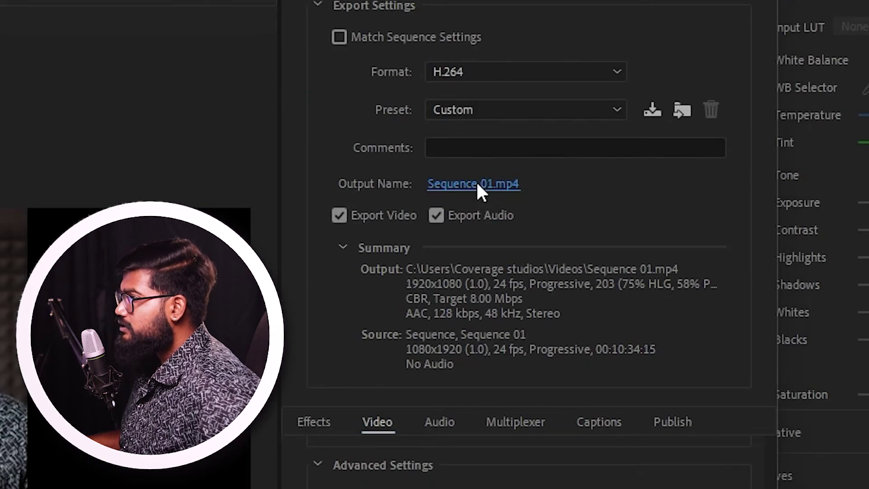
{"action": "left_click", "coordinate": [477, 183]}
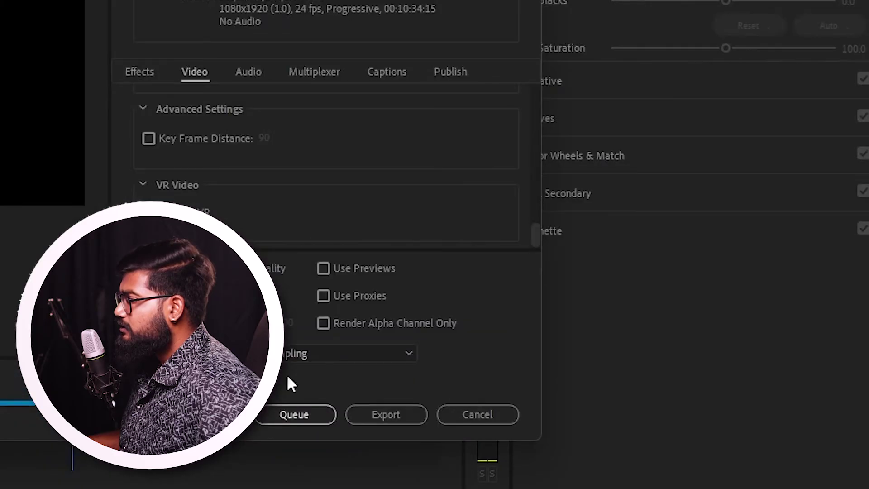
Step: Export Sequence 01.mp4 and confirm its file size is 55.8 MB
{"action": "left_click", "coordinate": [385, 415]}
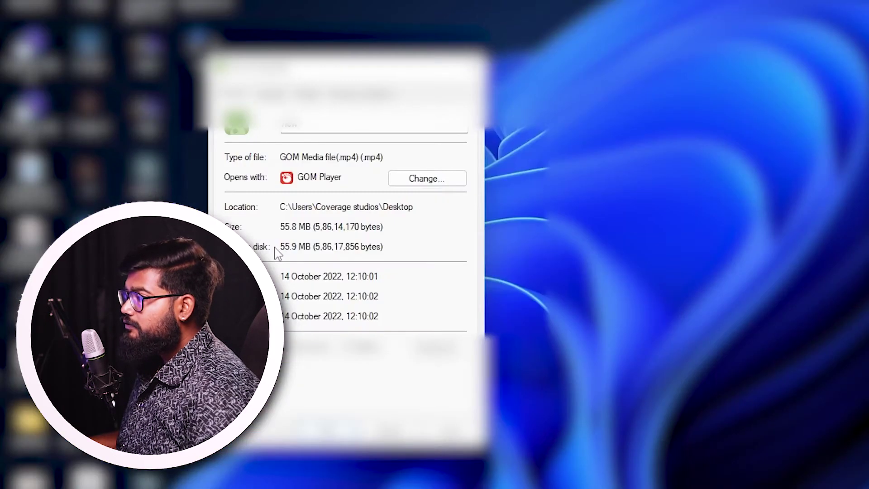
{"action": "left_click_drag", "start_coordinate": [311, 233], "coordinate": [281, 229]}
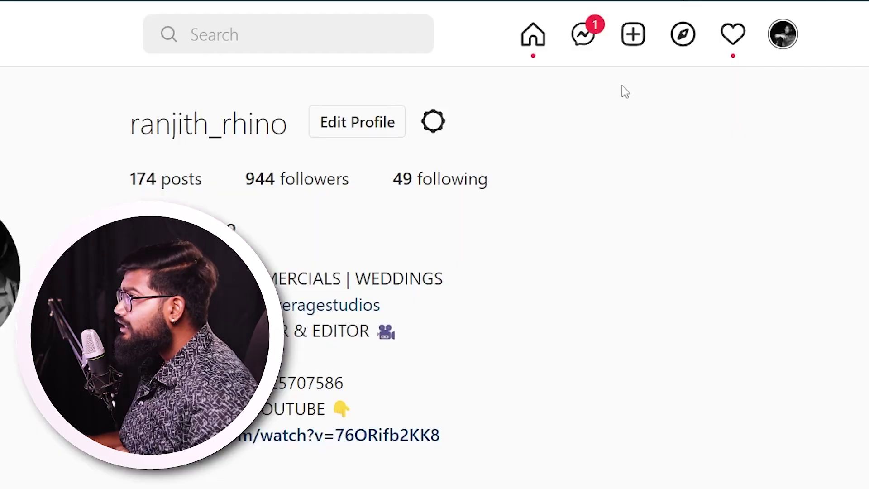
Step: Post the exported video to Instagram with a 9:16 crop and dismiss the shared confirmation
{"action": "left_click", "coordinate": [634, 38]}
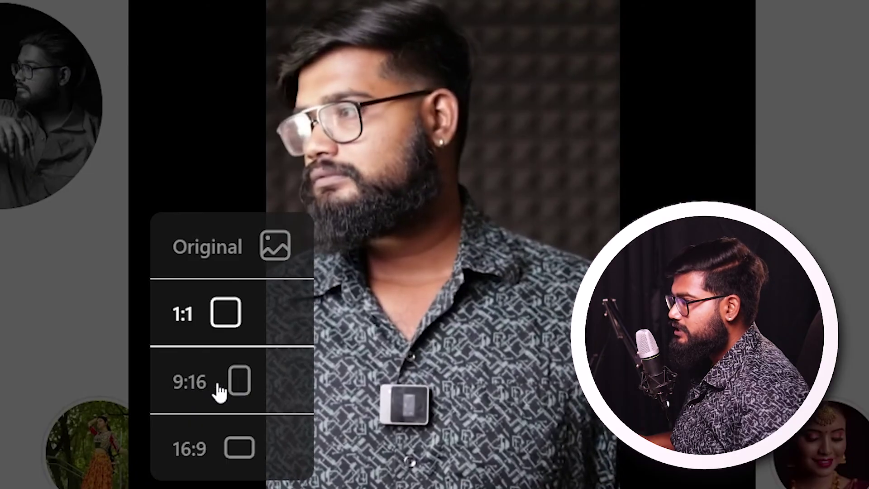
{"action": "left_click", "coordinate": [237, 386]}
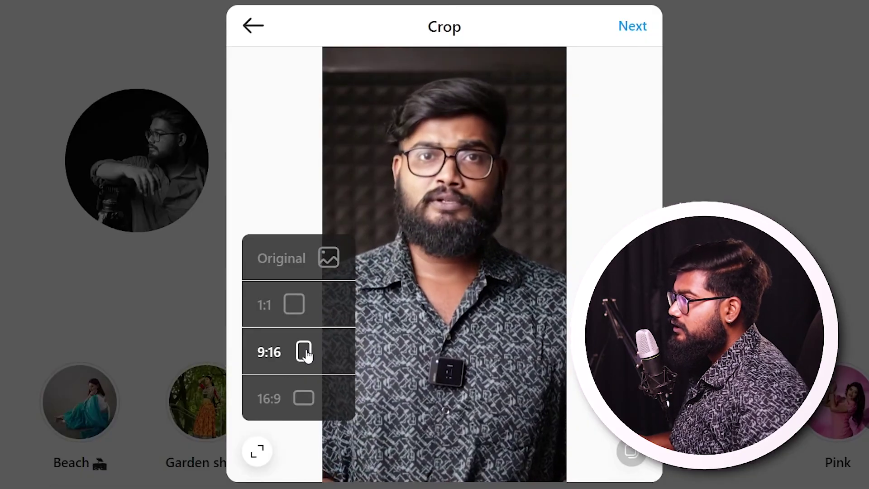
{"action": "left_click", "coordinate": [639, 29]}
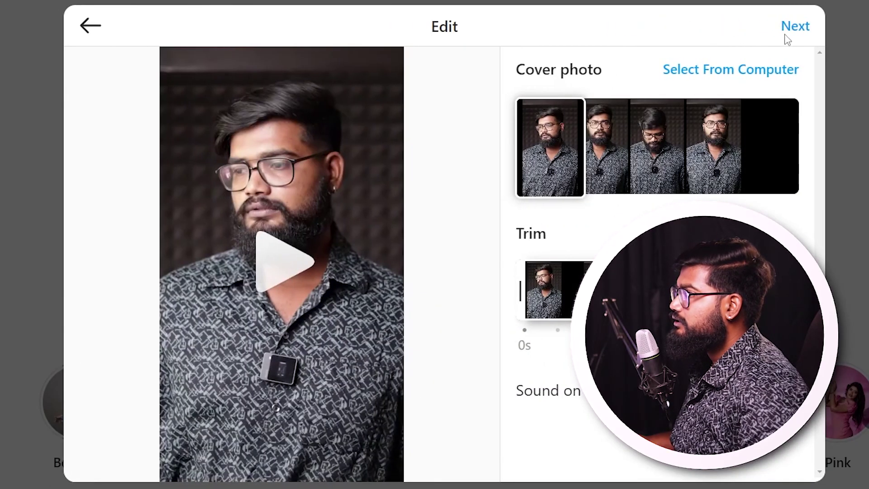
{"action": "left_click", "coordinate": [792, 27]}
{"action": "left_click", "coordinate": [793, 27]}
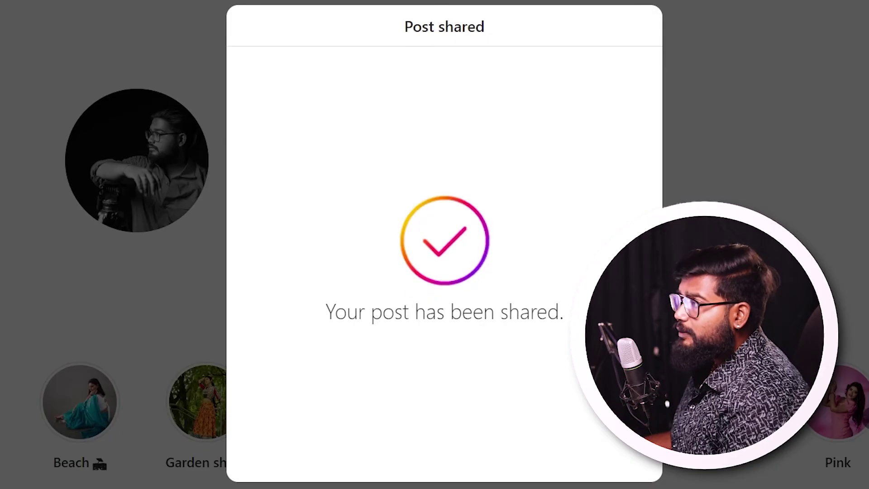
{"action": "key", "text": "Escape"}
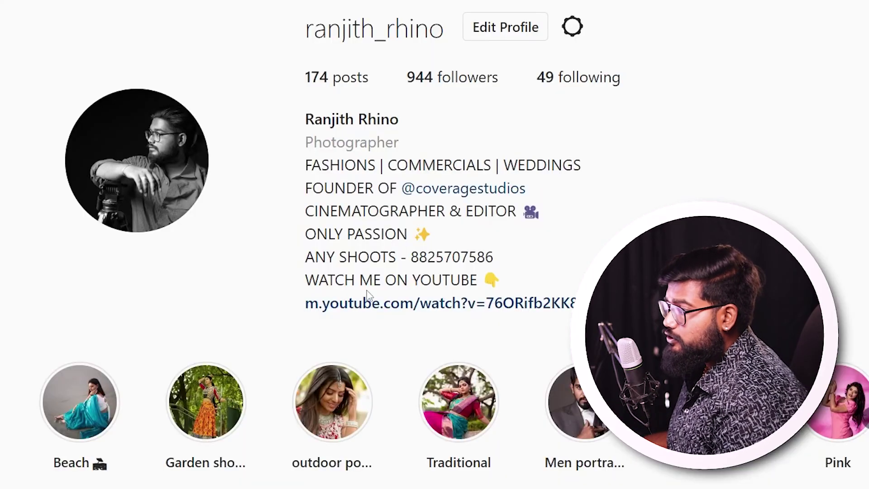